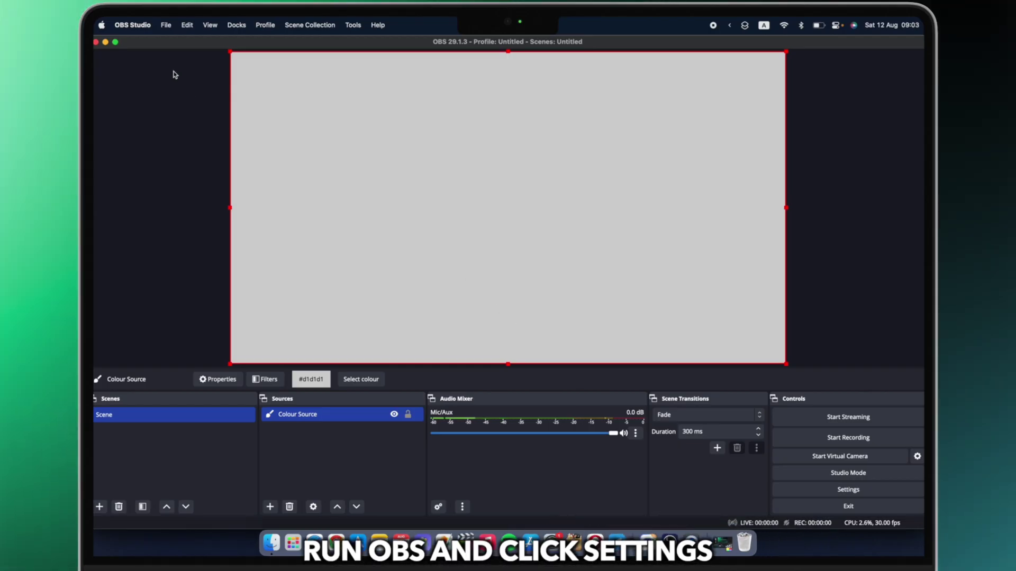
Set OBS Desktop Audio to MacBook Air Microphone, apply it, and close Settings.
click(133, 25)
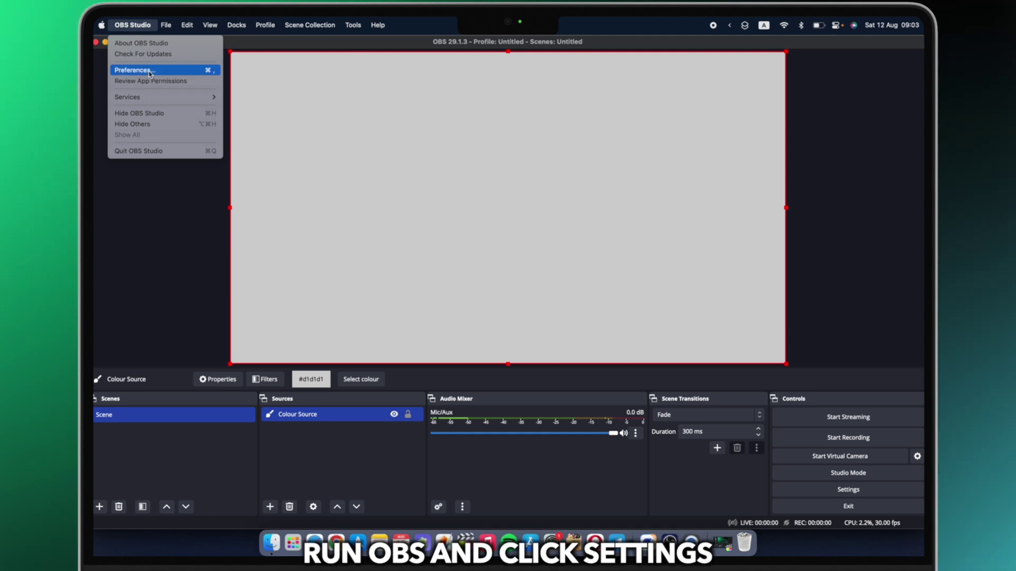
click(174, 73)
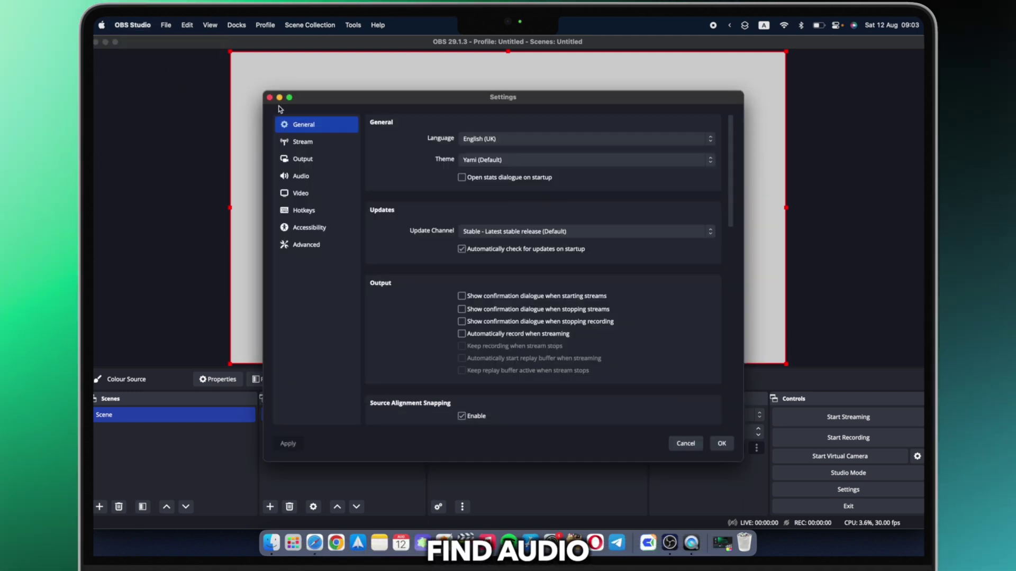
click(317, 177)
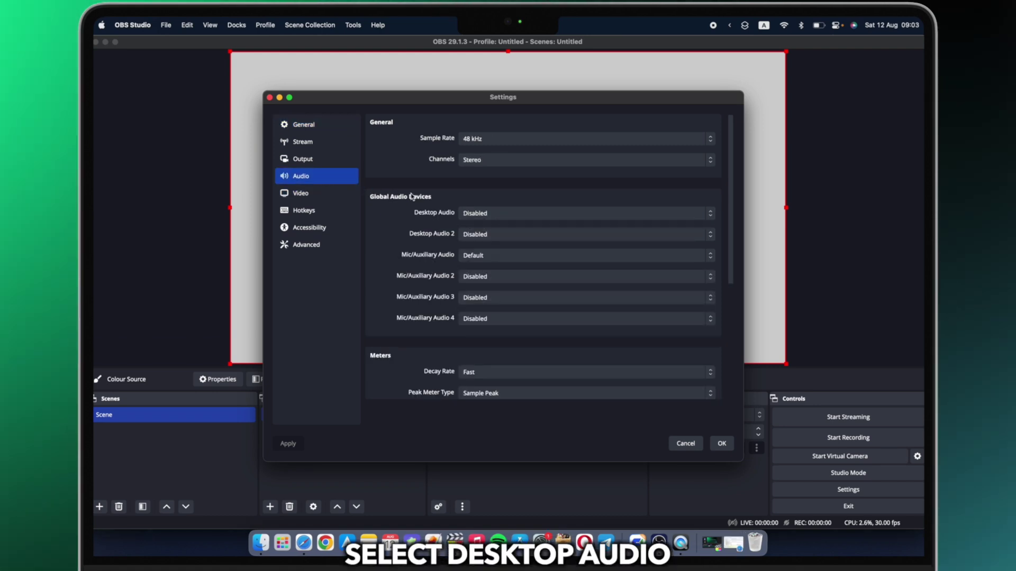
click(491, 213)
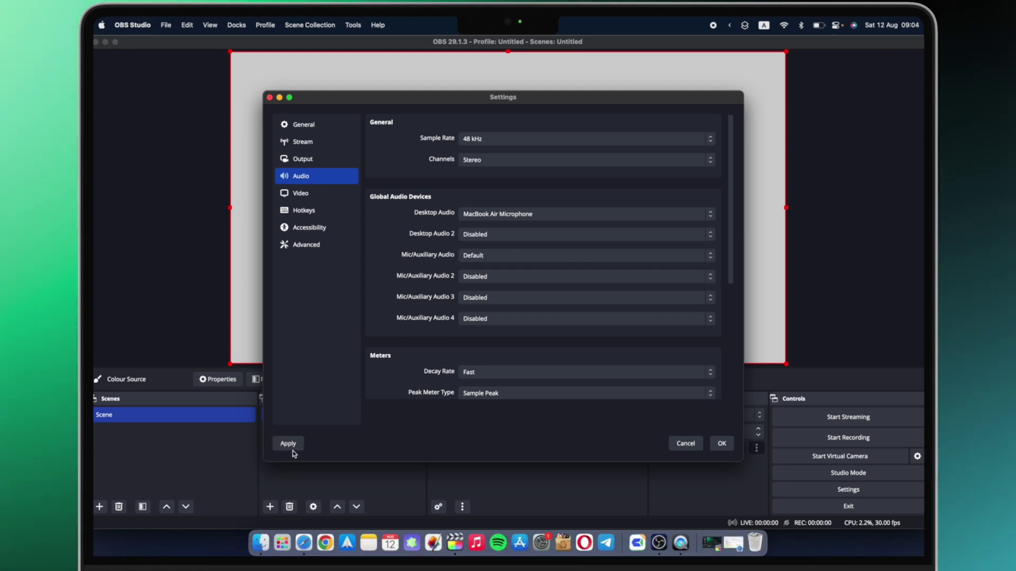
click(290, 448)
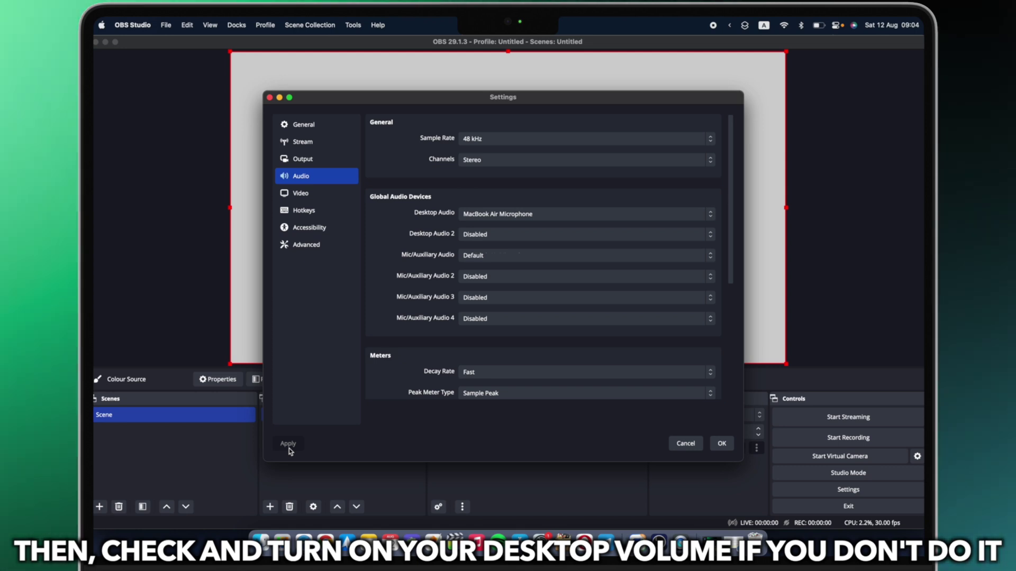
key(Return)
click(182, 298)
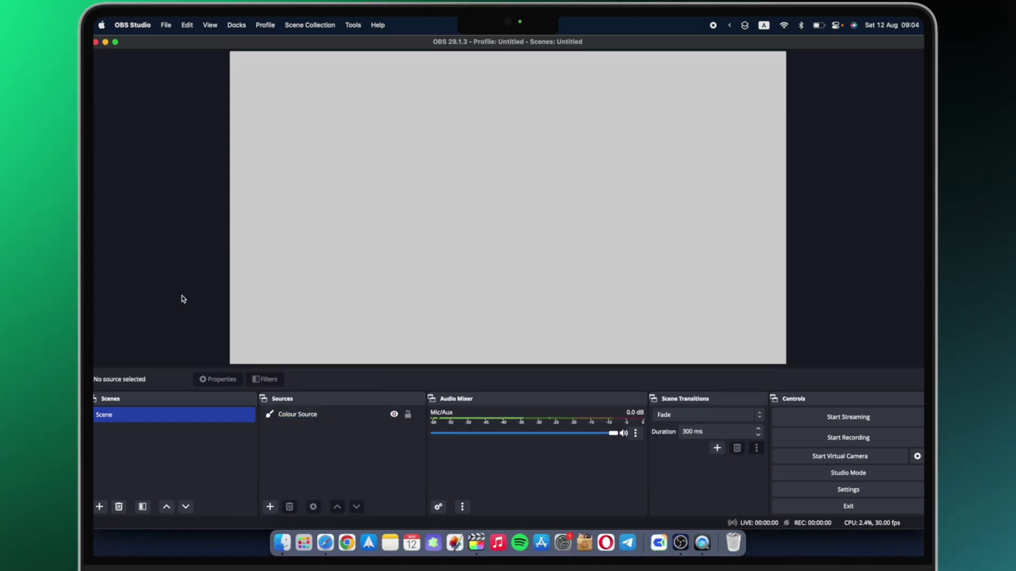
Change the OBS Output Mode from Simple to Advanced and view its Recording settings.
click(132, 24)
click(132, 70)
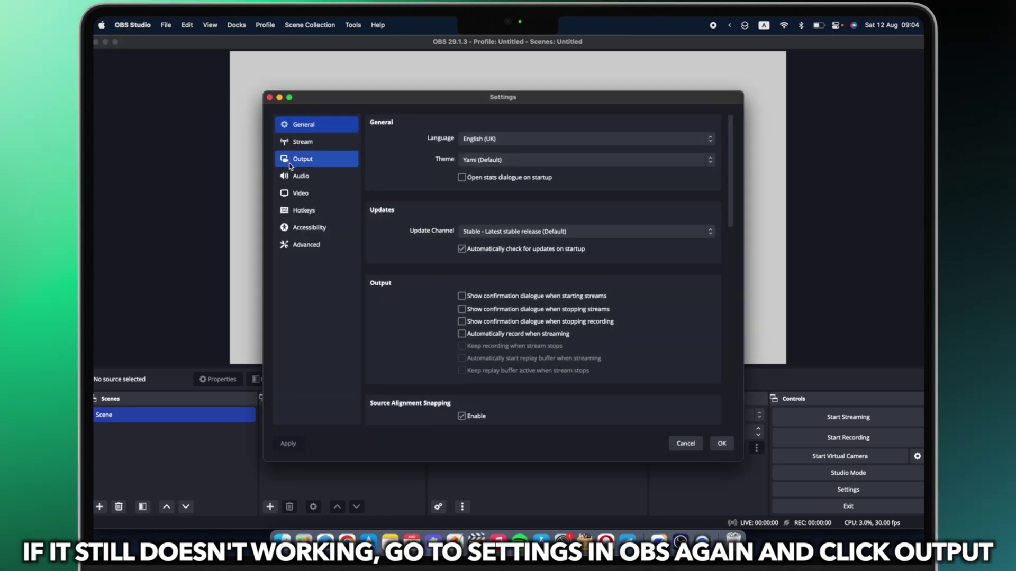
click(305, 161)
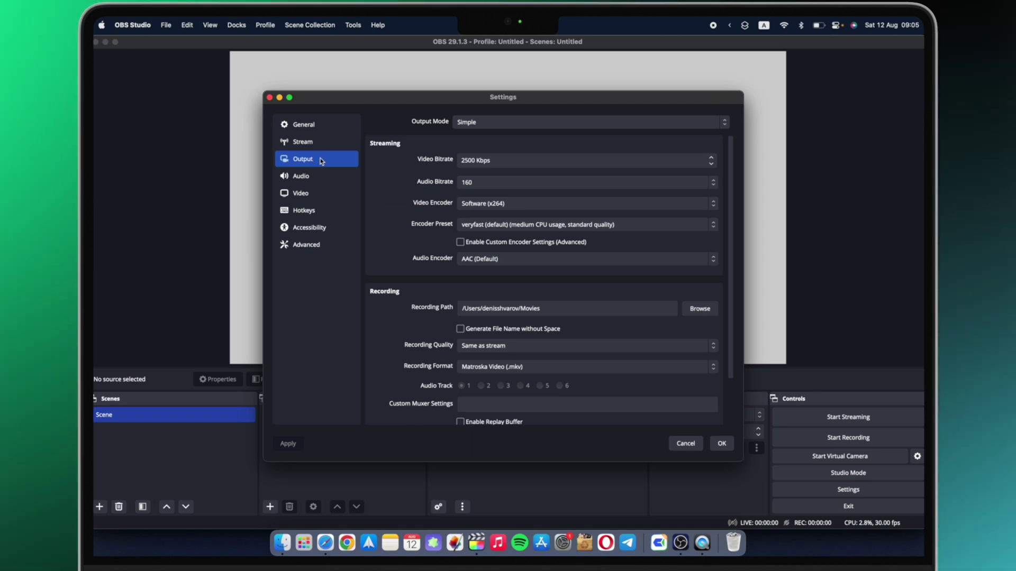
click(473, 122)
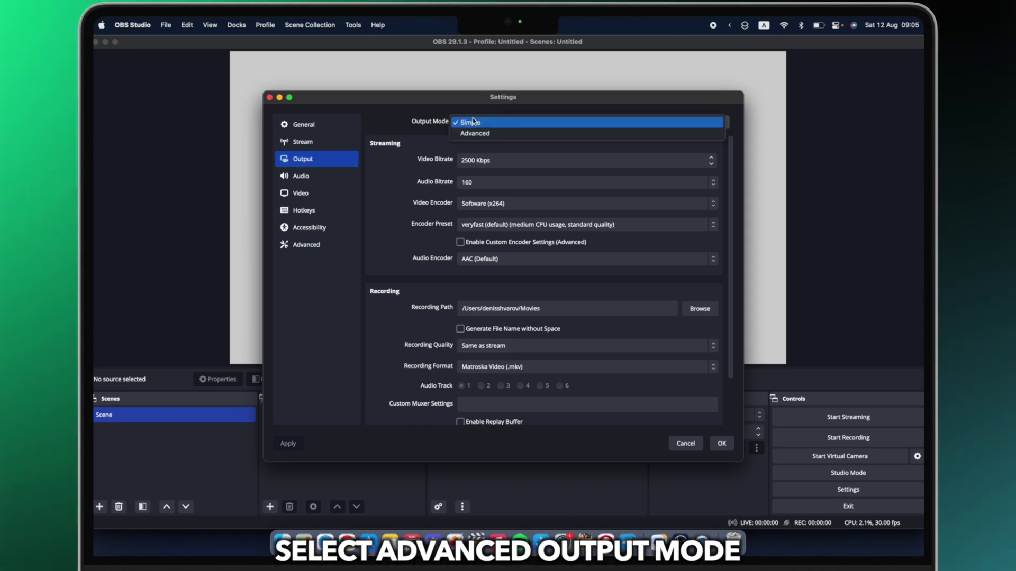
click(494, 135)
click(429, 146)
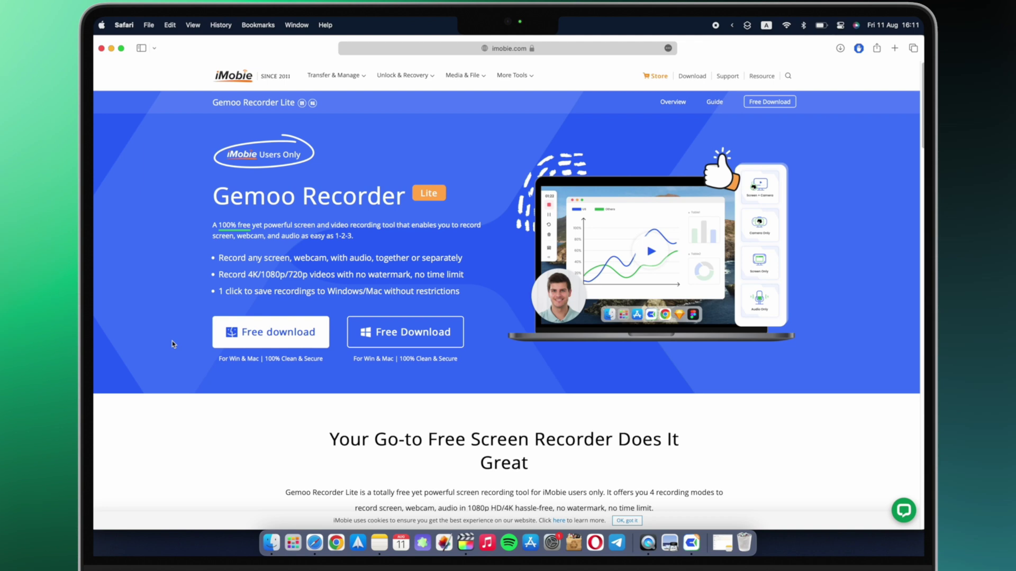
scroll(400, 350, down, 5)
scroll(400, 350, down, 2)
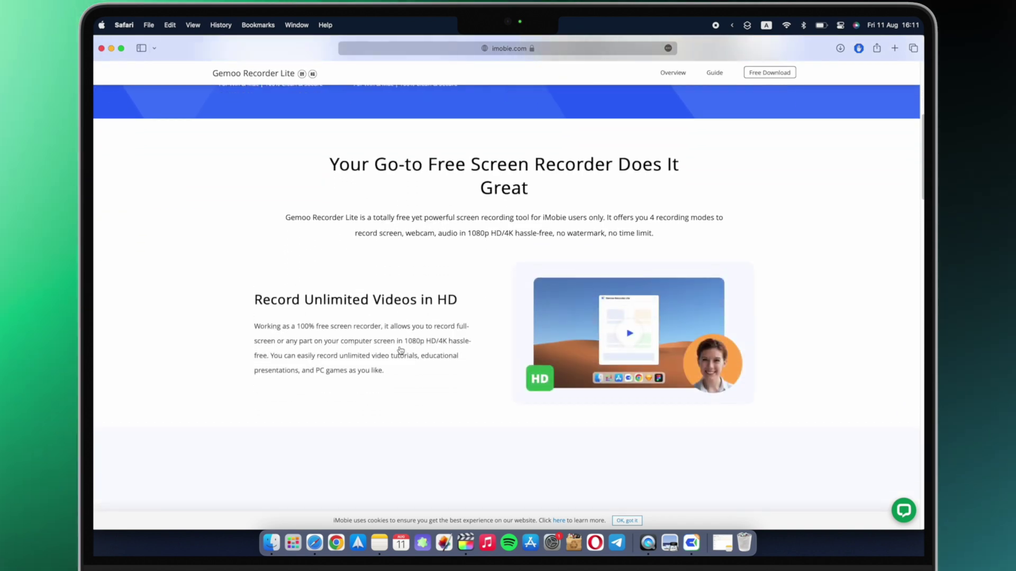
scroll(559, 306, down, 1)
scroll(559, 307, down, 3)
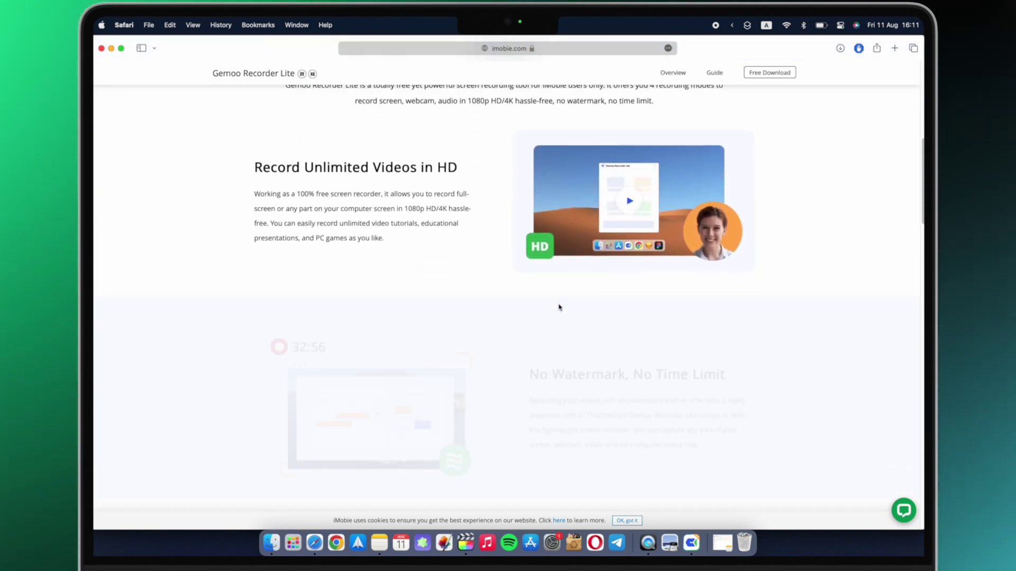
scroll(559, 306, down, 2)
scroll(559, 306, down, 1)
scroll(558, 307, down, 2)
scroll(559, 307, down, 2)
scroll(559, 306, down, 2)
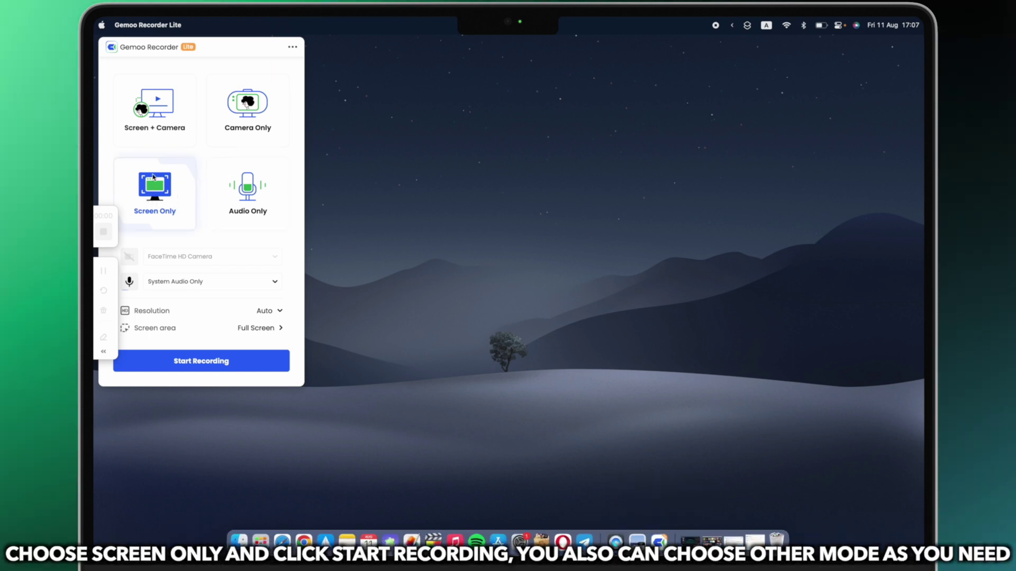
Record a Screen Only clip while opening and minimizing OBS, then save it as a .mov.
click(200, 361)
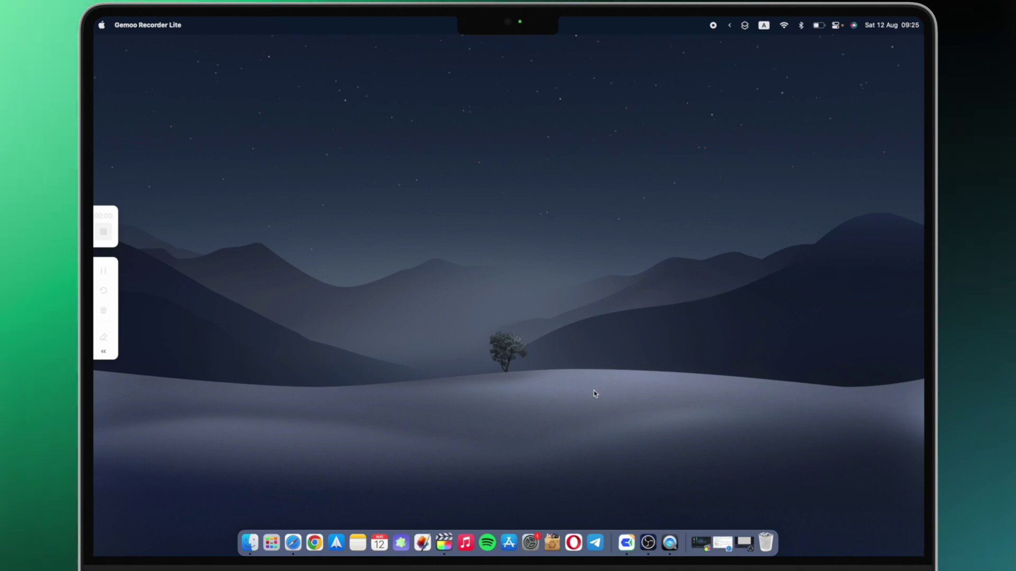
click(648, 542)
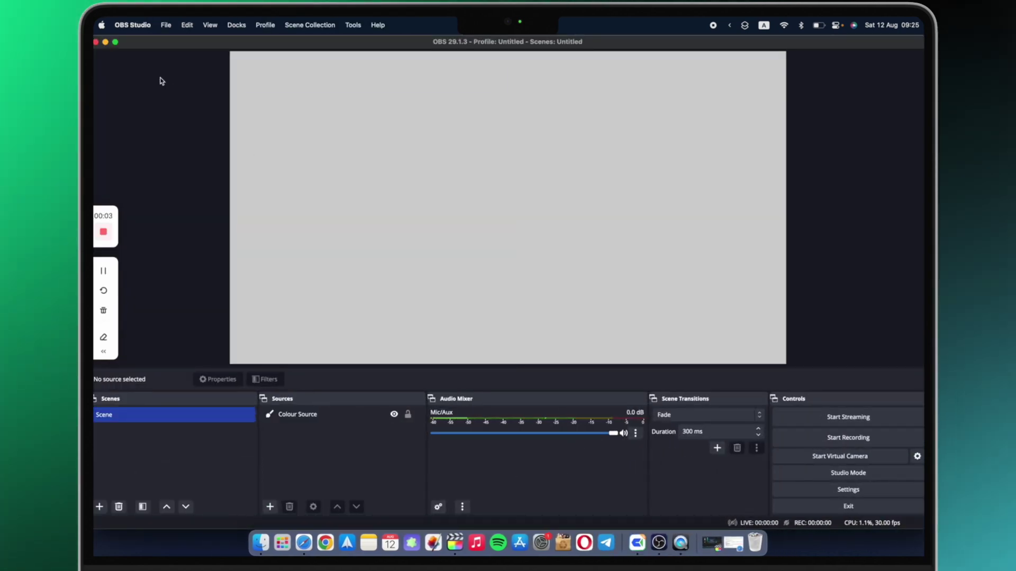
click(106, 42)
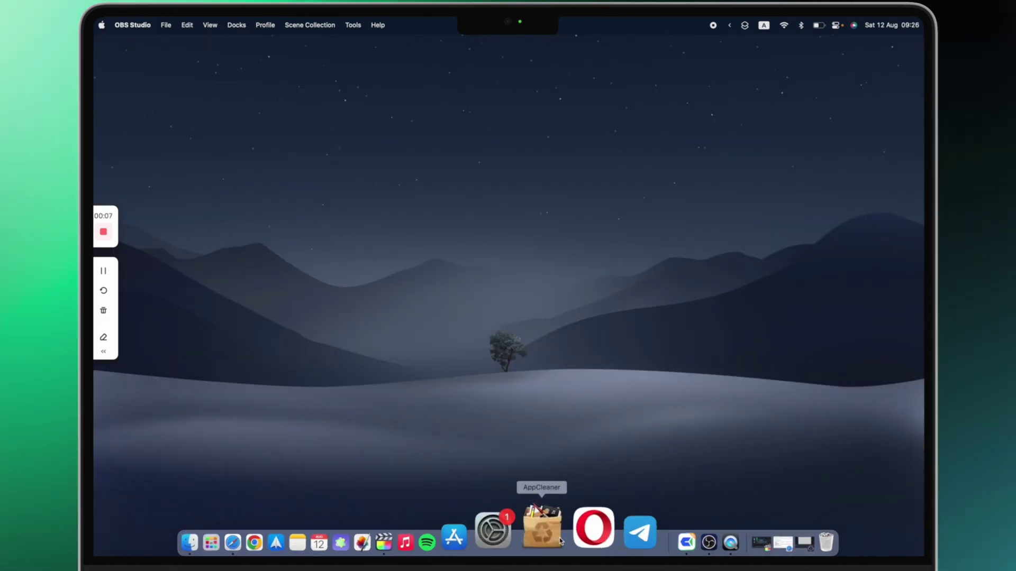
click(104, 233)
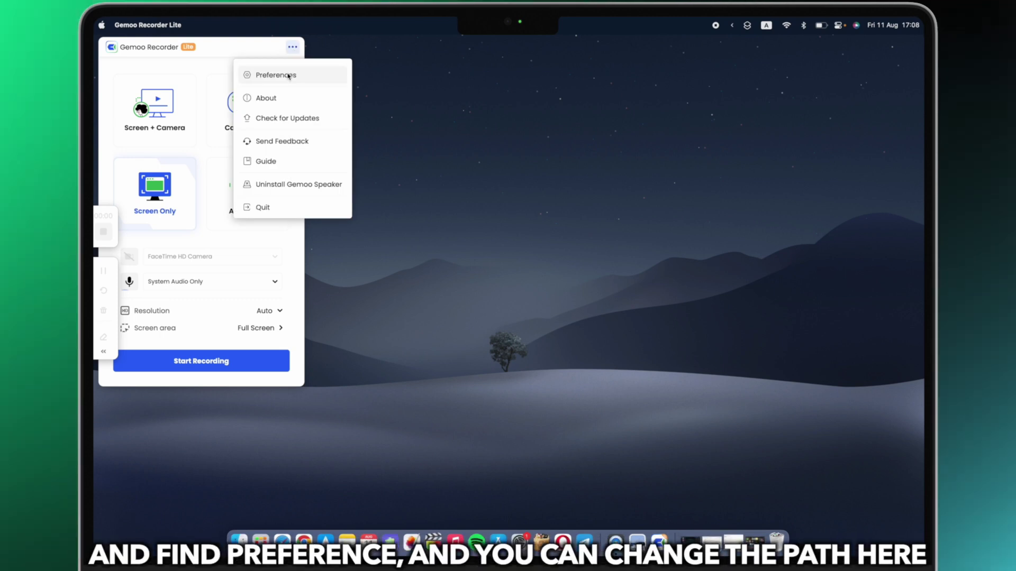
Open Gemoo Recorder Lite's Preferences from the ••• menu to see the Save to path.
click(288, 75)
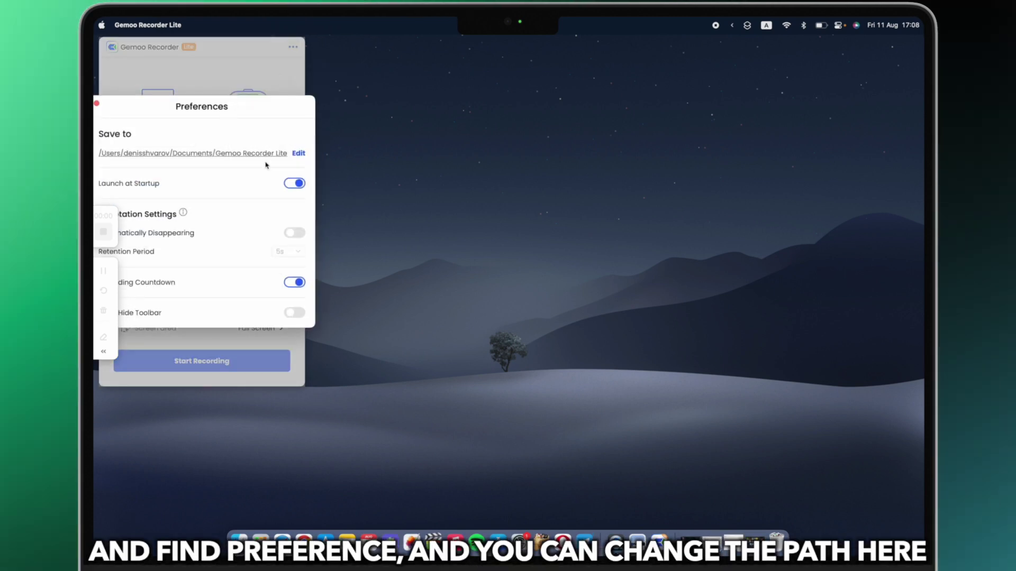